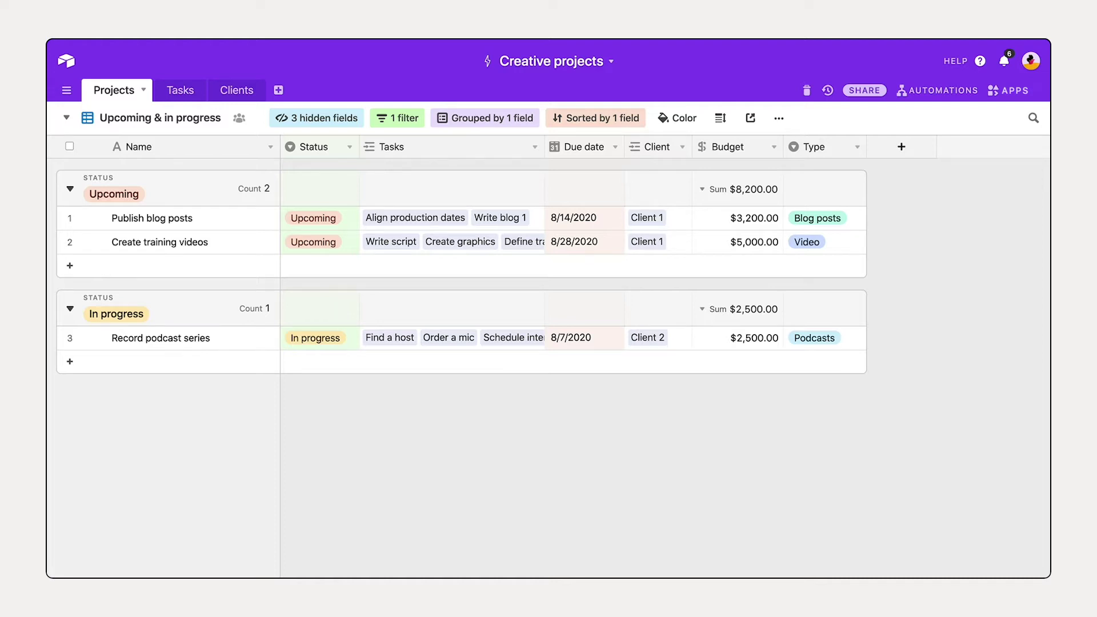
# Open the Projects view list and preview the Kanban option under Add a view
pyautogui.click(66, 119)
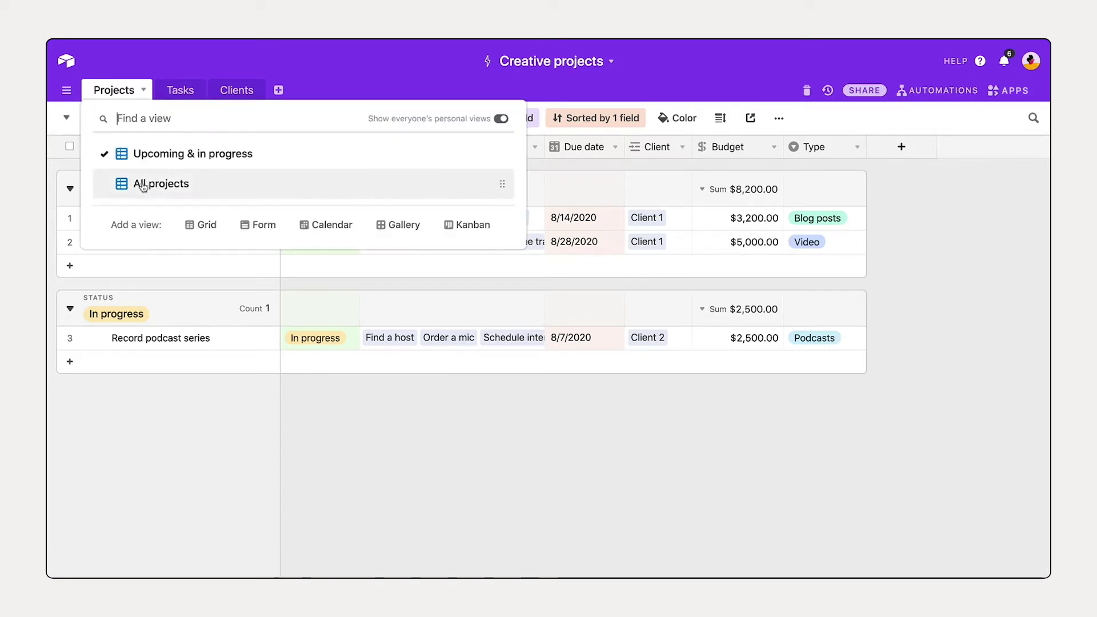
pyautogui.moveTo(479, 228)
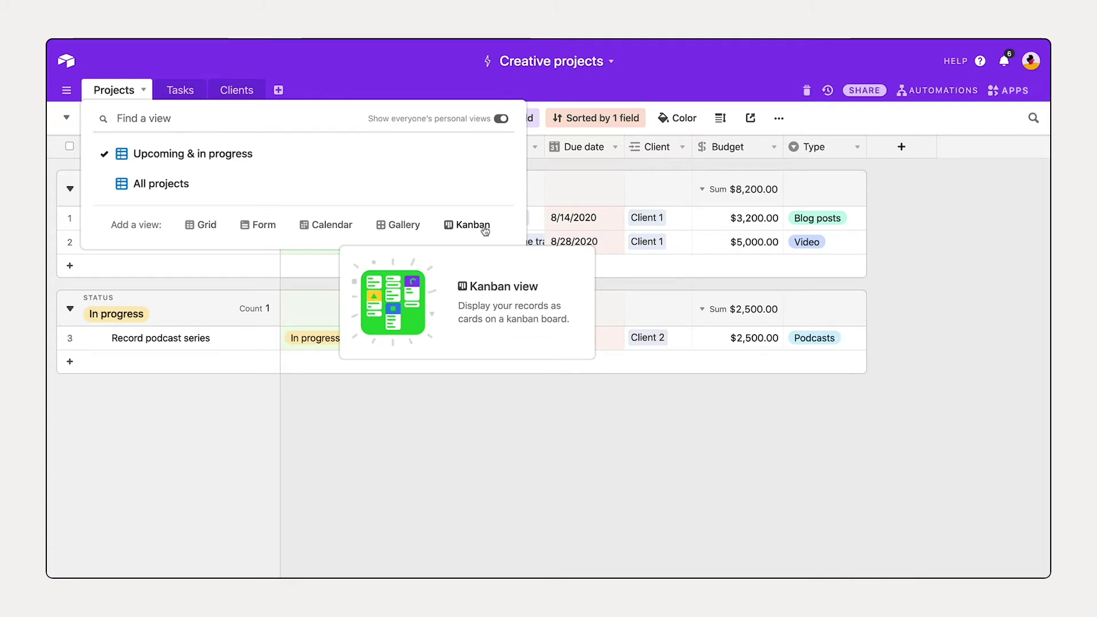
# Create a Kanban view stacked by Status and collapse the empty Uncategorized stack
pyautogui.click(484, 227)
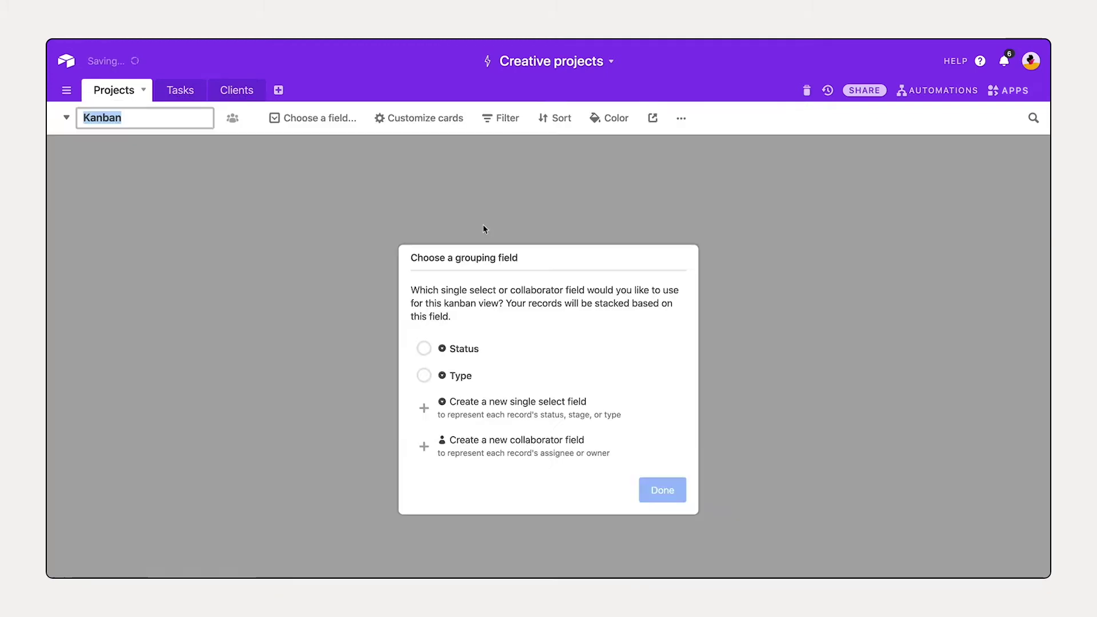
pyautogui.click(423, 352)
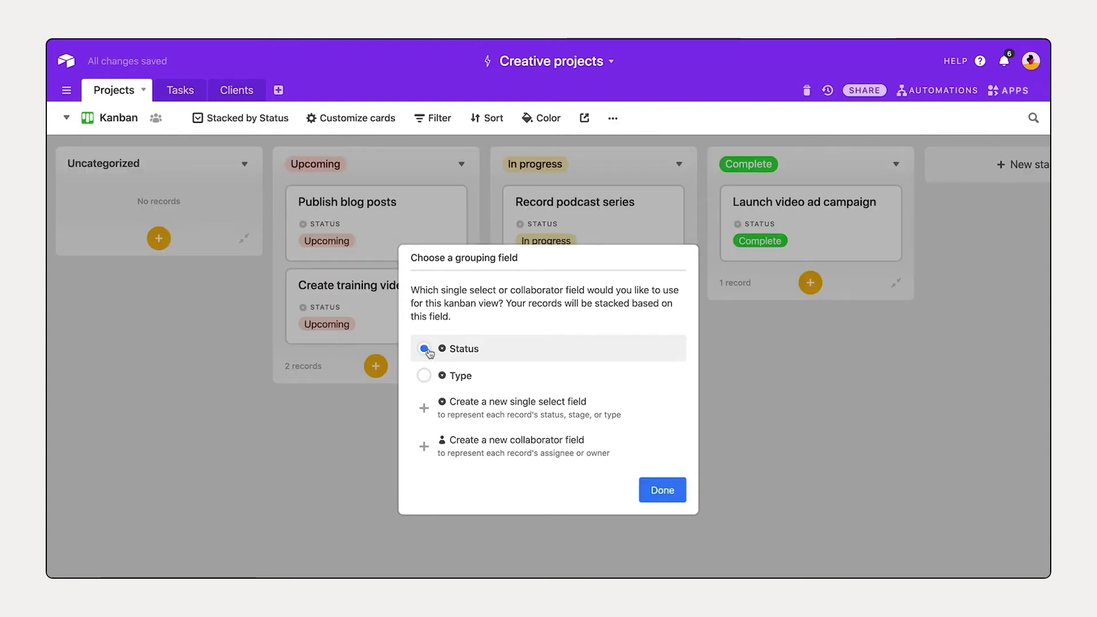
pyautogui.click(663, 492)
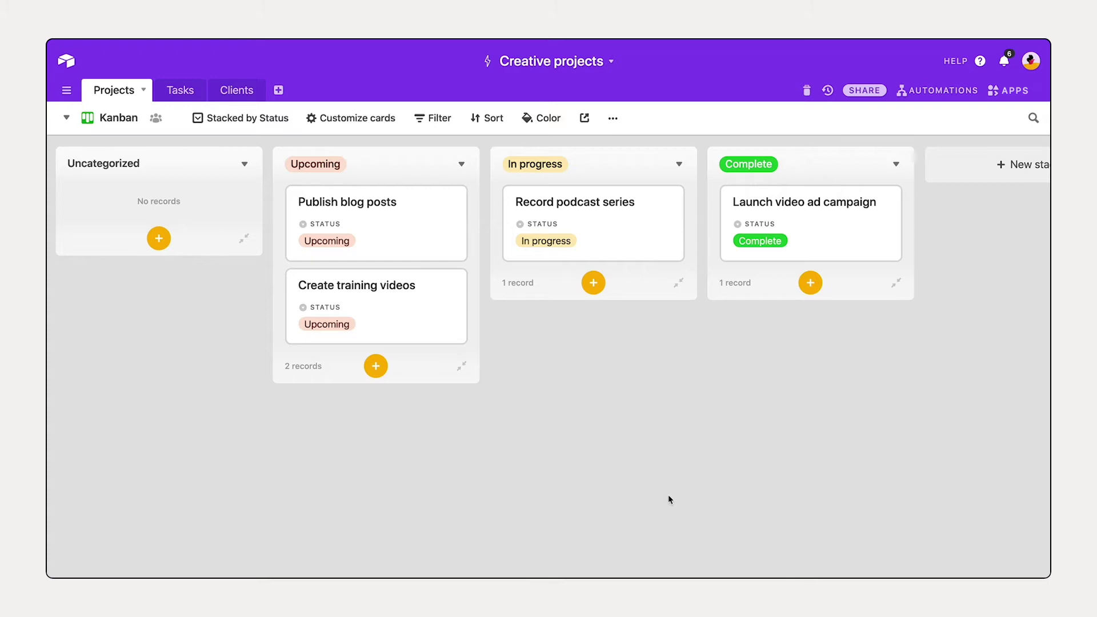
pyautogui.click(243, 239)
# Customize the Kanban cards to hide Status and show Start date, Due date and Type
pyautogui.click(347, 121)
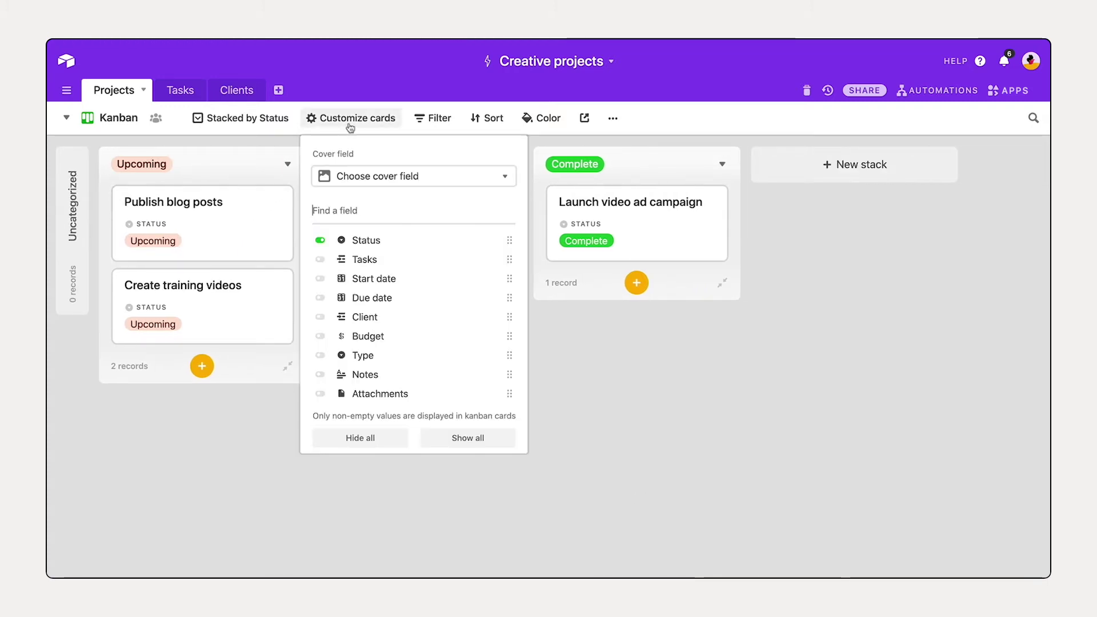
pyautogui.click(320, 240)
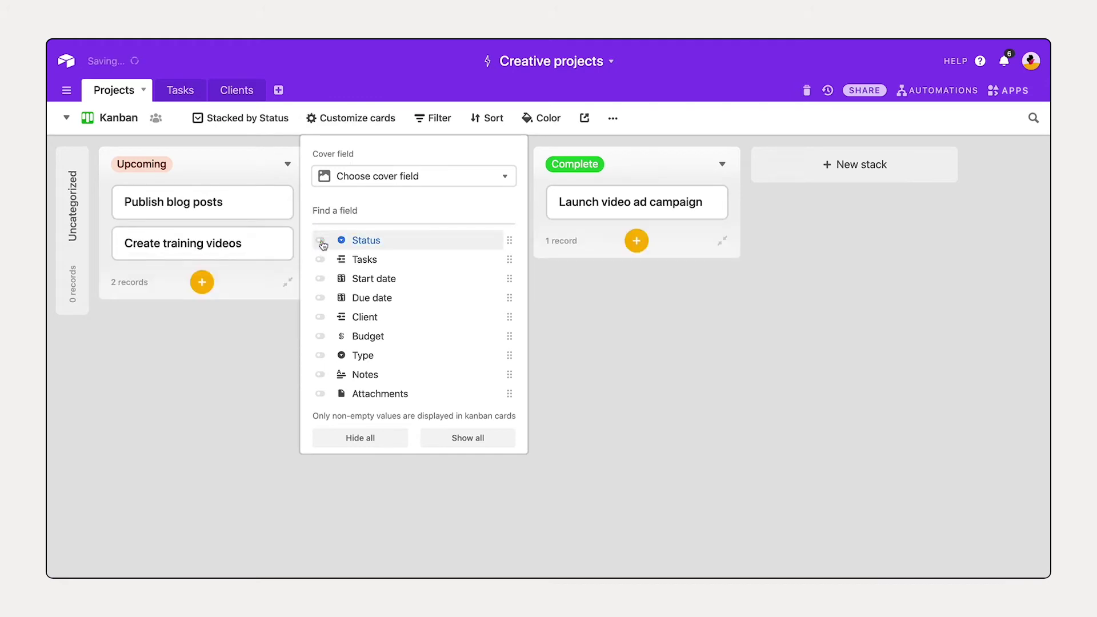
pyautogui.click(320, 278)
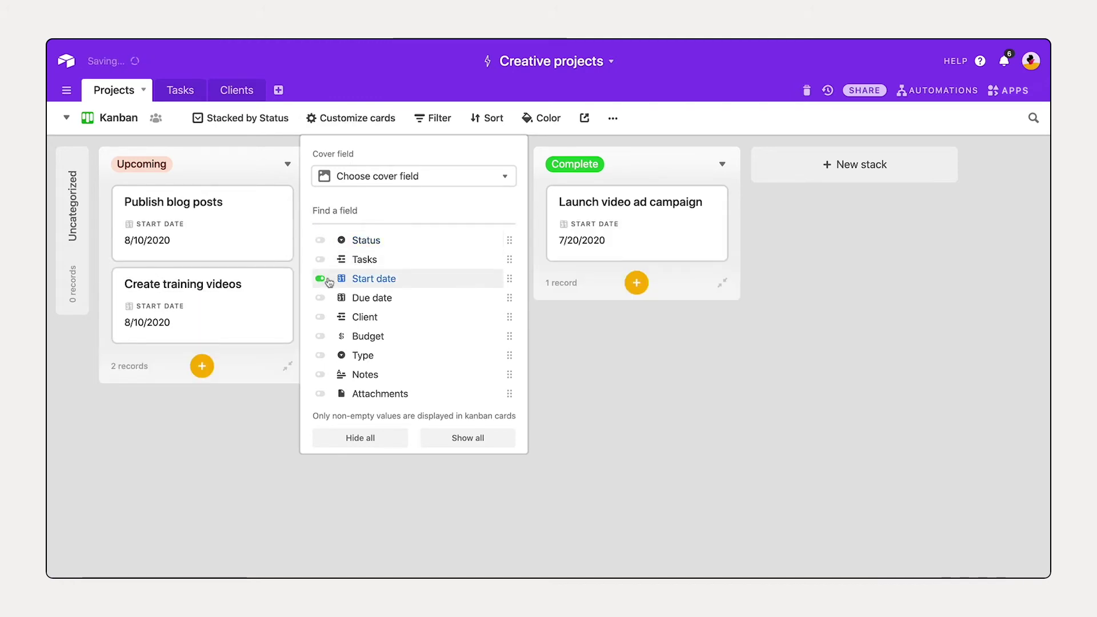
pyautogui.click(327, 297)
pyautogui.click(343, 355)
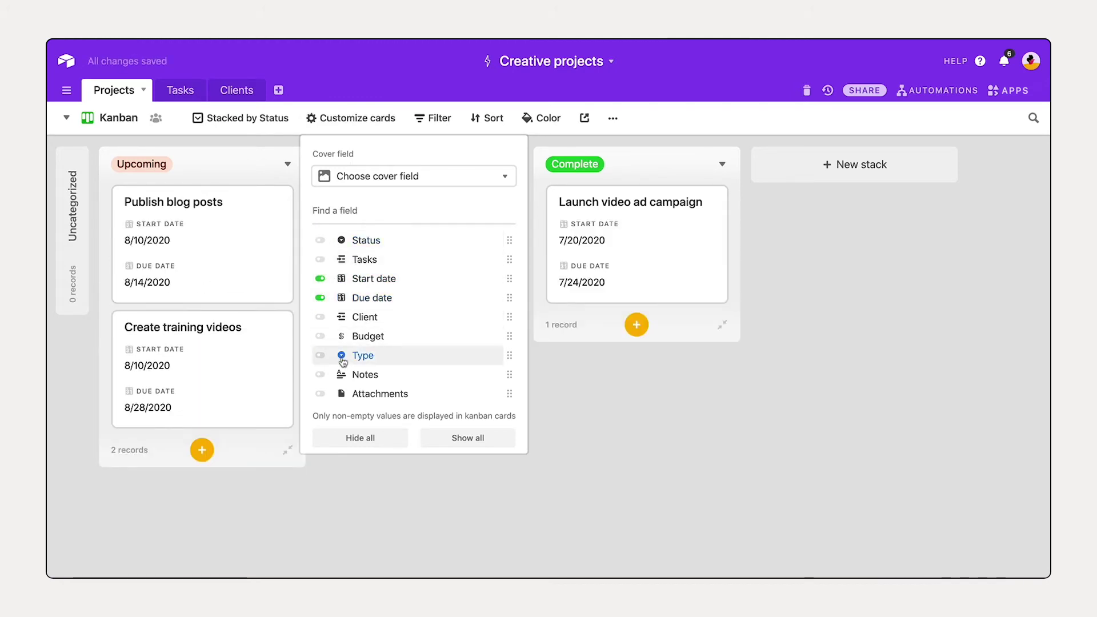
pyautogui.click(546, 500)
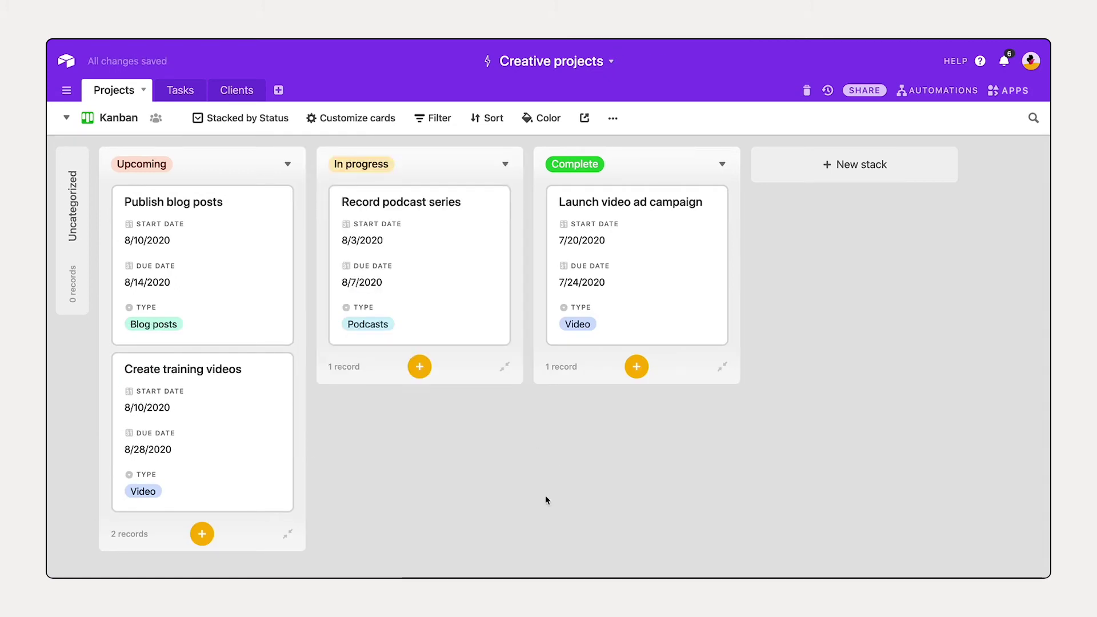
# Drag the Record podcast series card from In progress into the Complete stack
pyautogui.moveTo(427, 273); pyautogui.dragTo(612, 268)
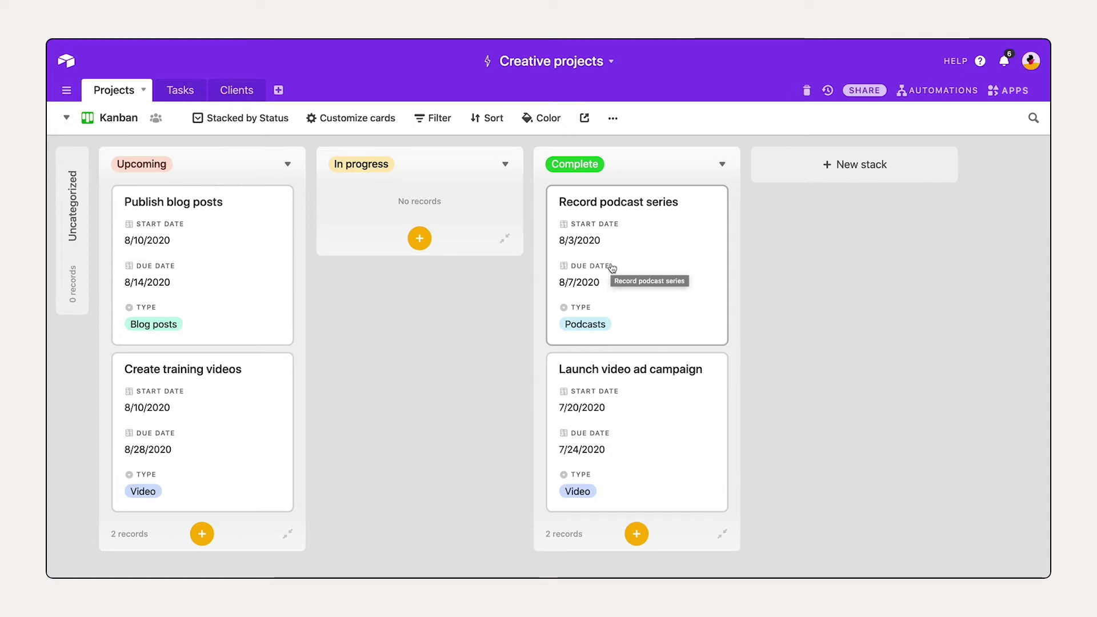
pyautogui.click(66, 120)
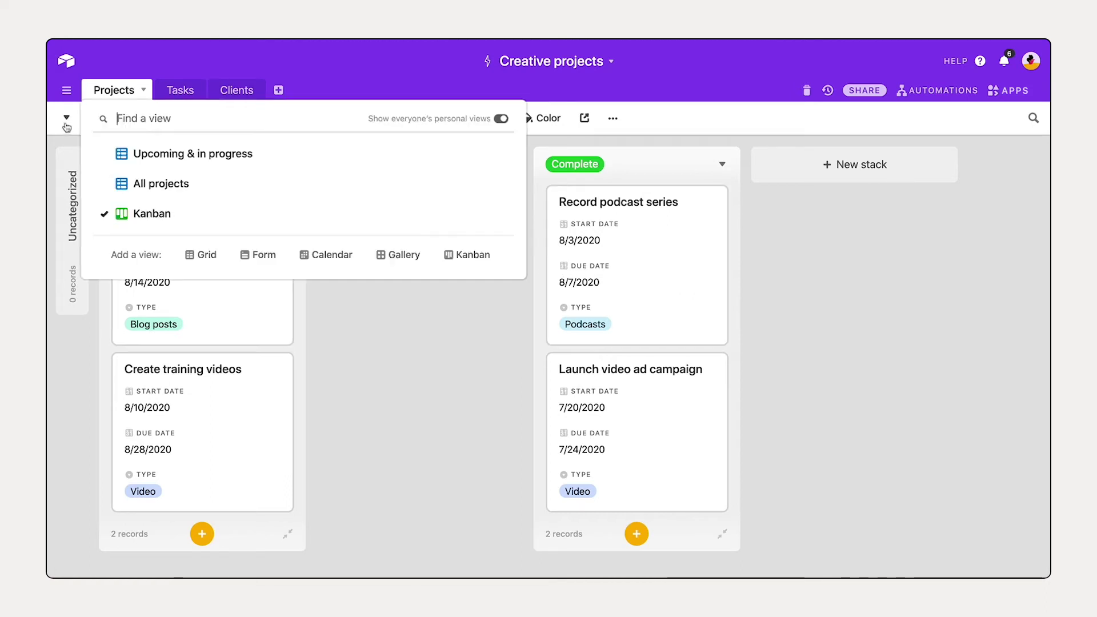
# Check the All projects grid, then return to Upcoming & in progress and review its Status filter
pyautogui.click(116, 182)
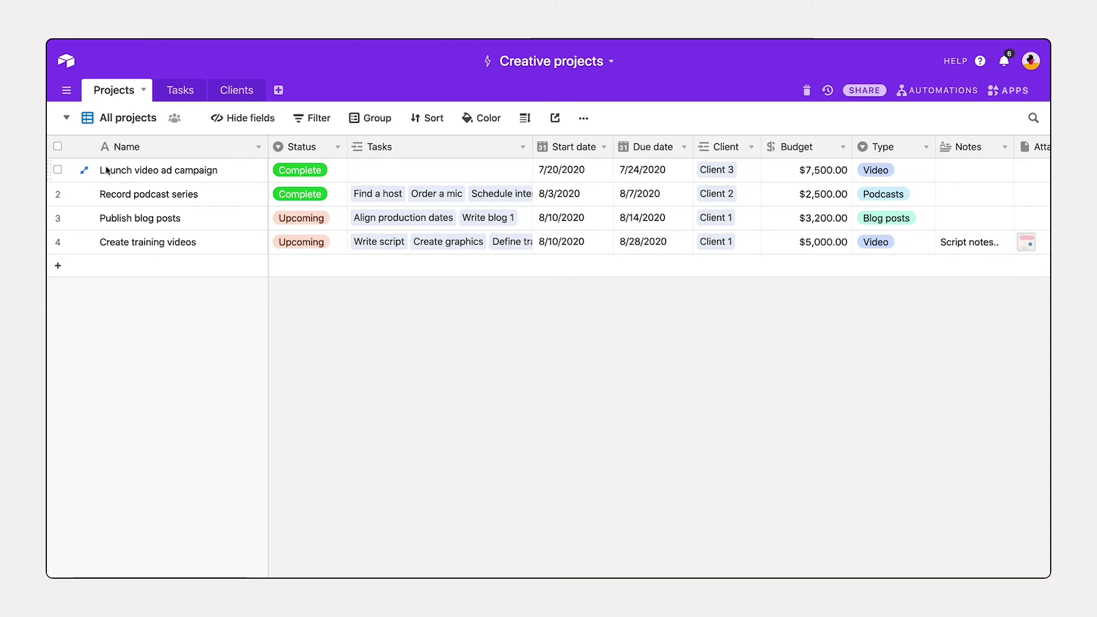
pyautogui.click(68, 119)
pyautogui.click(133, 154)
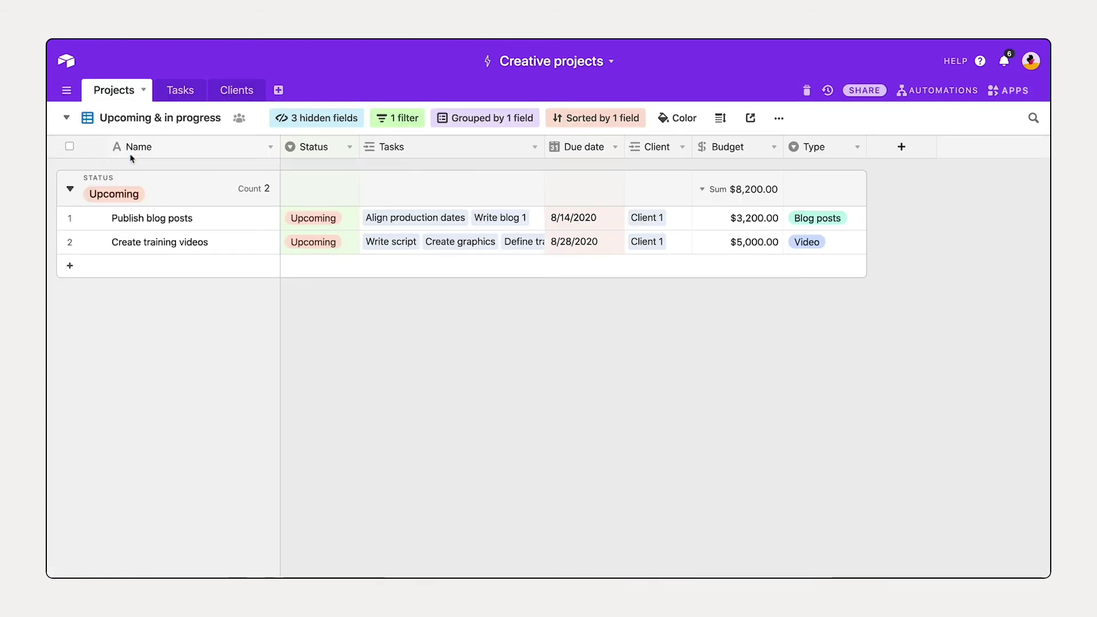
pyautogui.click(396, 120)
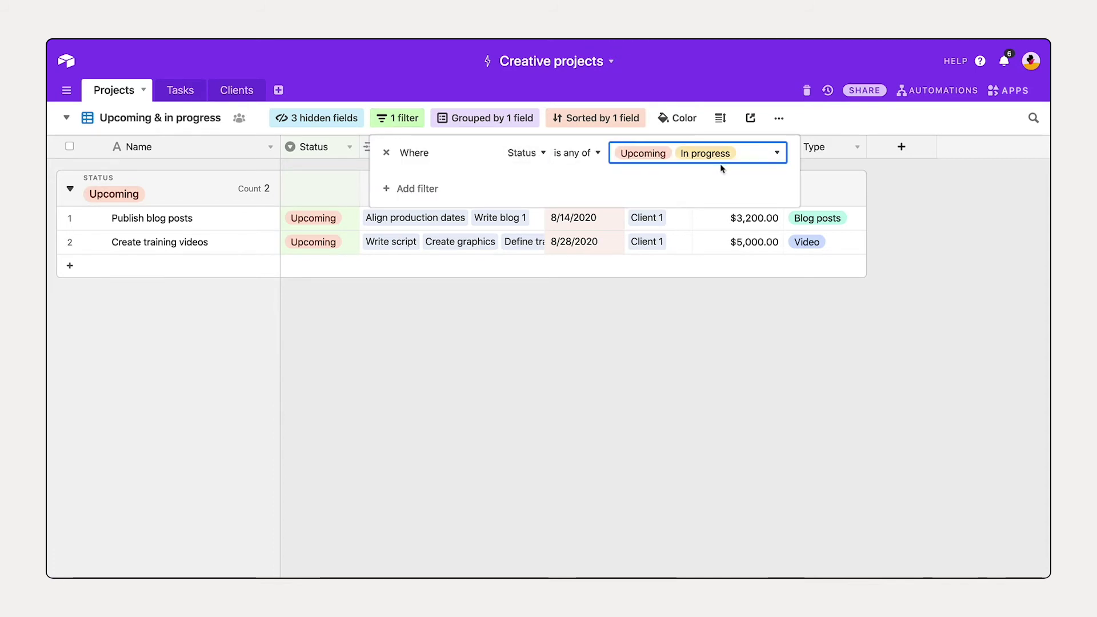
pyautogui.click(618, 326)
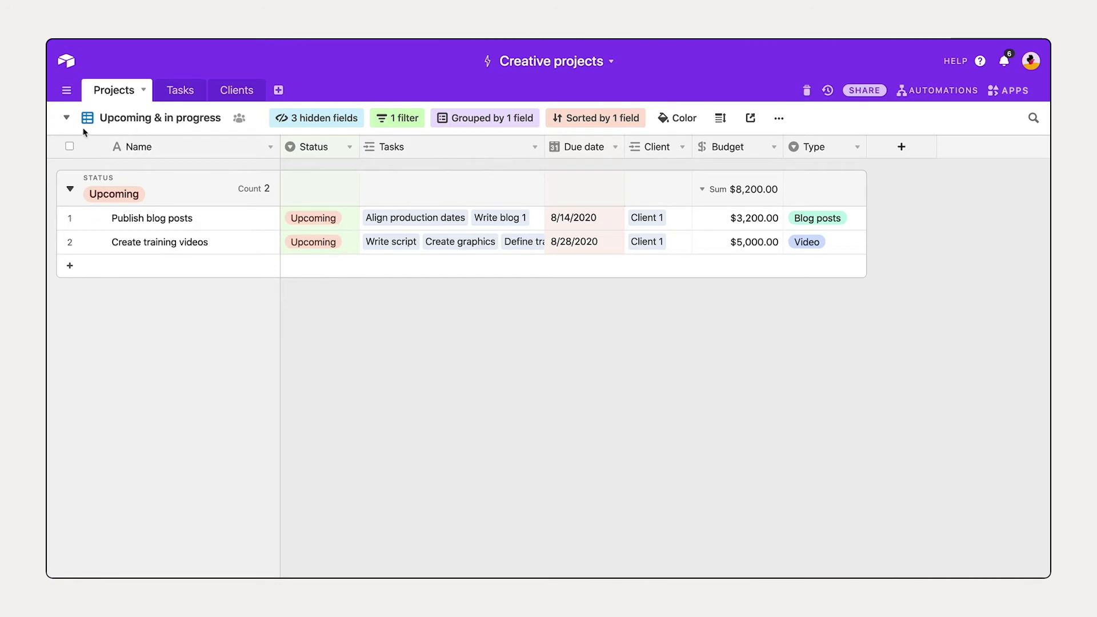
pyautogui.click(67, 117)
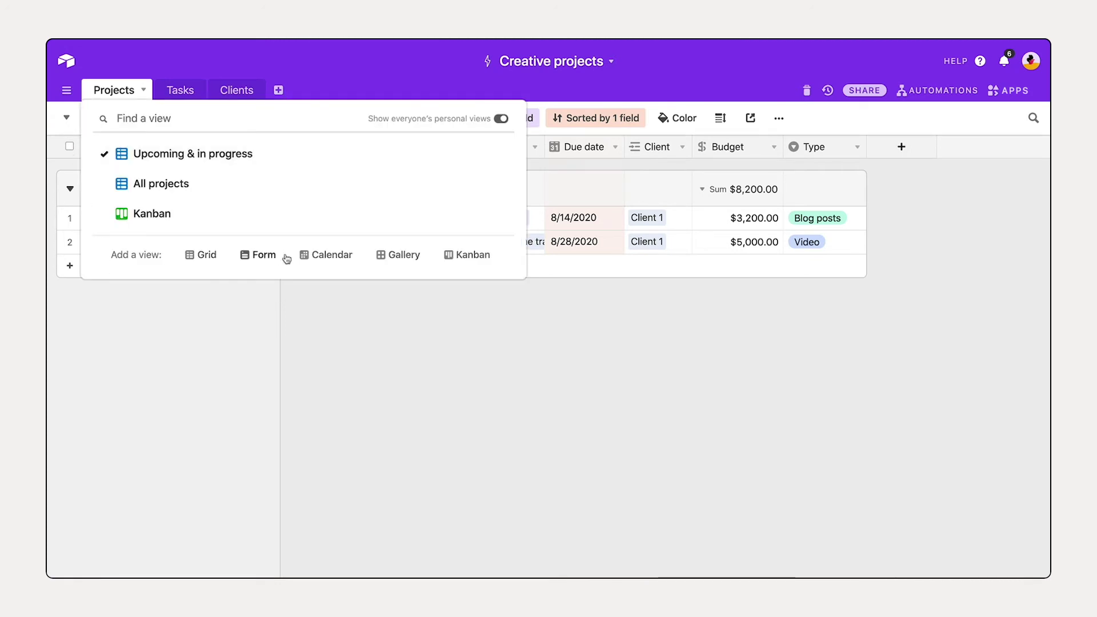
# Add a new Calendar view using Due date as its date field
pyautogui.moveTo(331, 259)
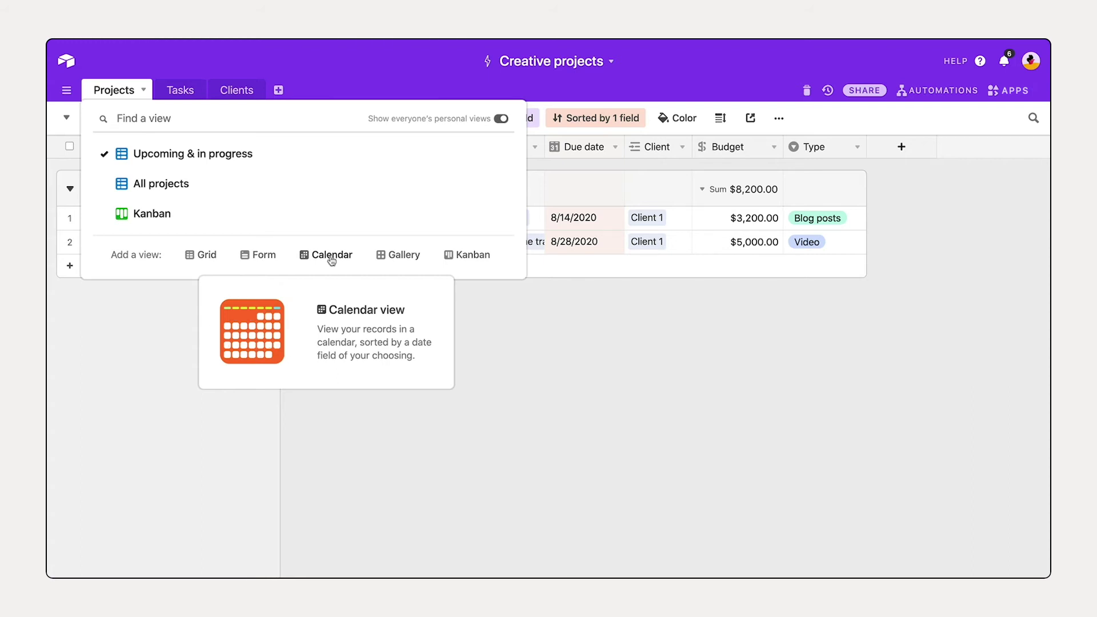
pyautogui.click(348, 257)
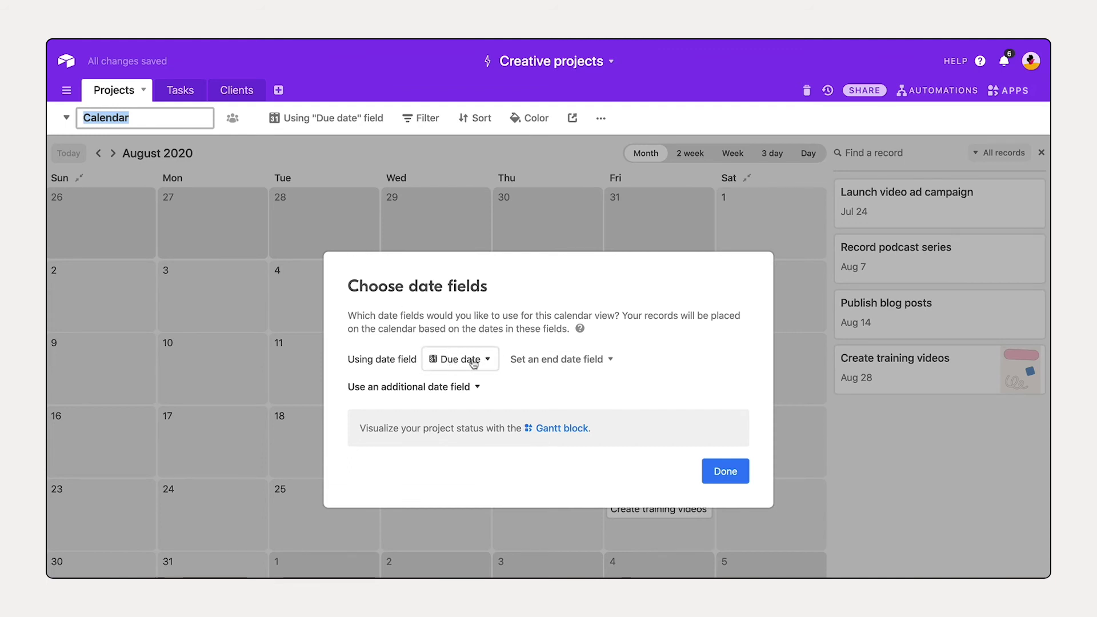
pyautogui.click(731, 471)
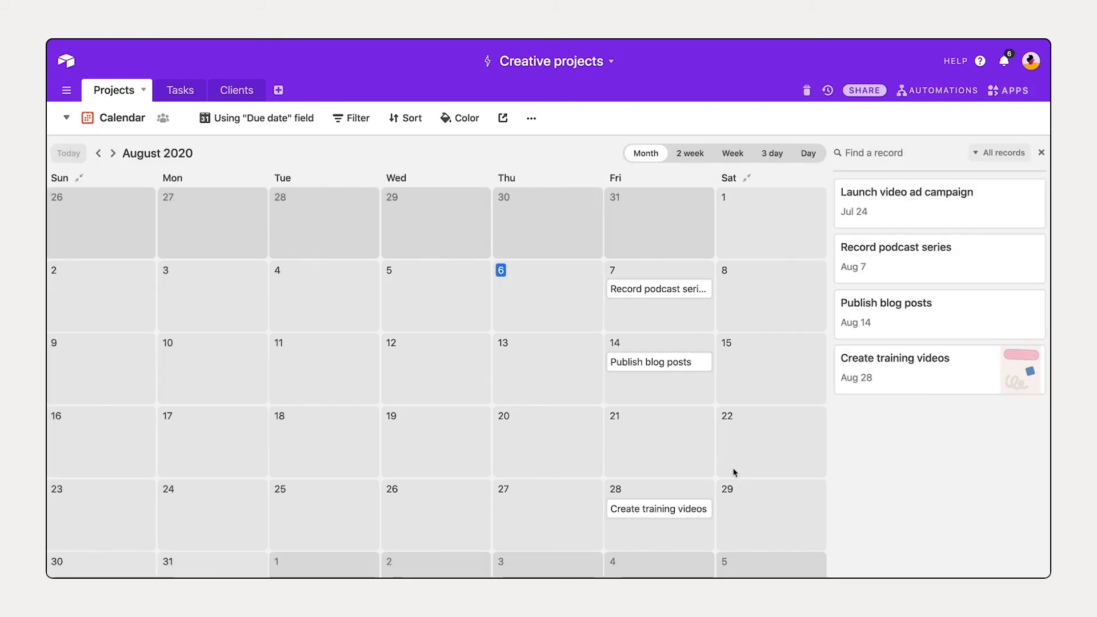
# Browse July and August 2020, then color calendar records by the Status field
pyautogui.click(99, 154)
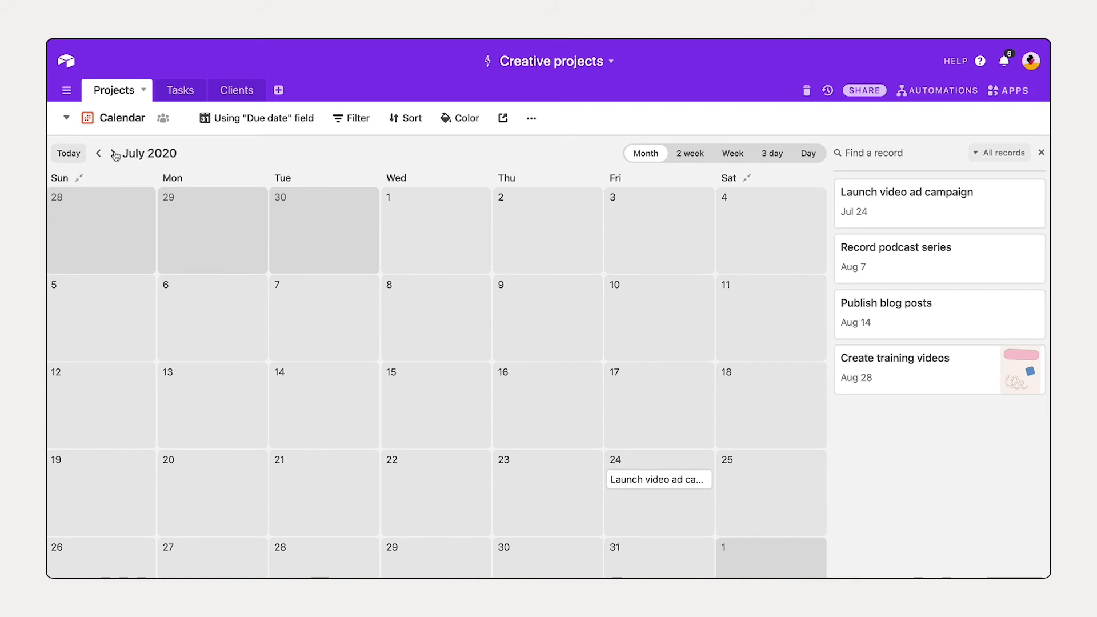
pyautogui.click(114, 153)
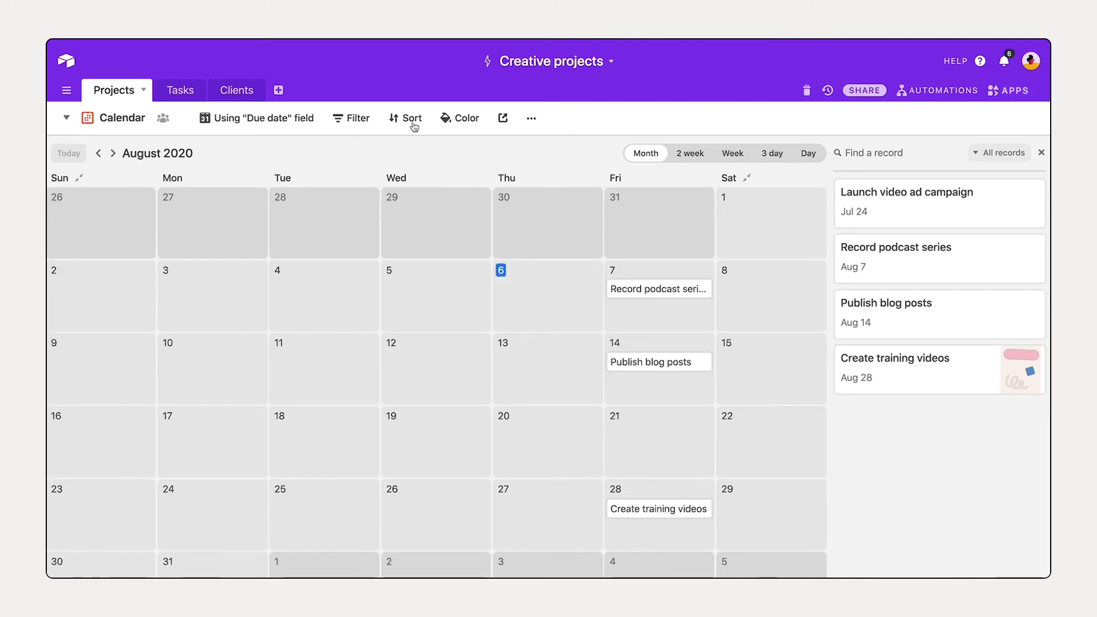
pyautogui.click(455, 118)
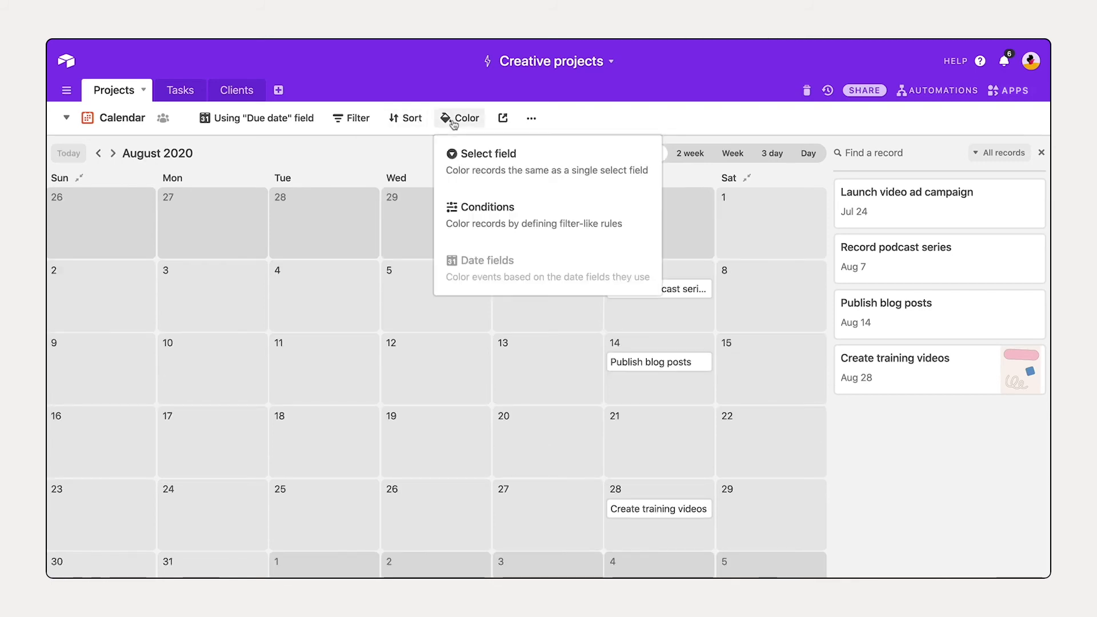
pyautogui.click(511, 158)
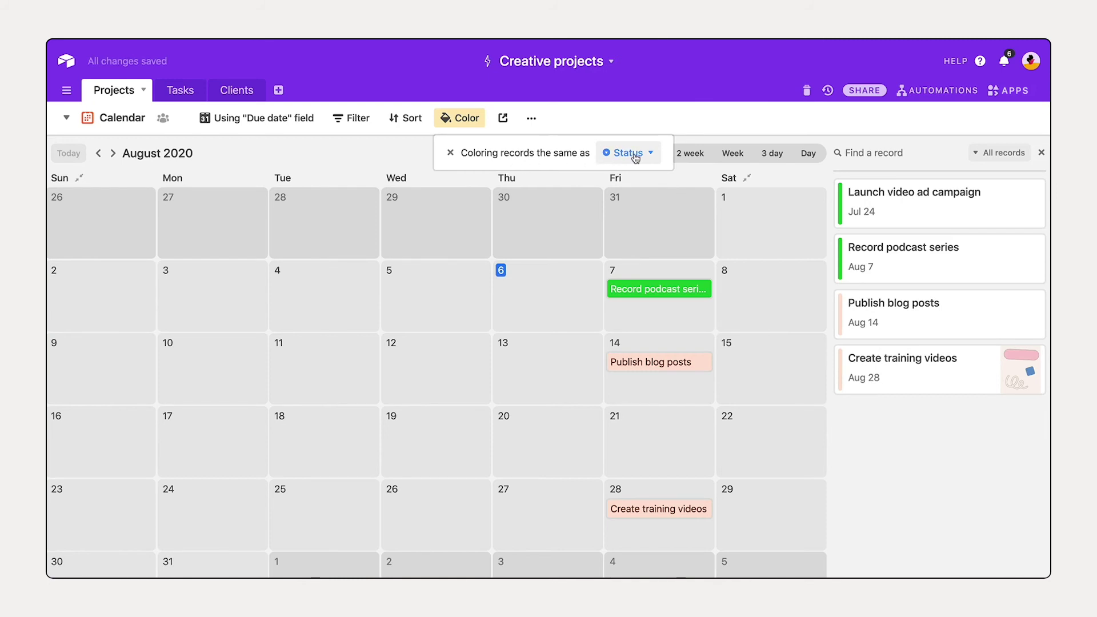
pyautogui.click(99, 154)
# Check the colors in July 2020 and try dragging Publish blog posts to another day
pyautogui.click(99, 154)
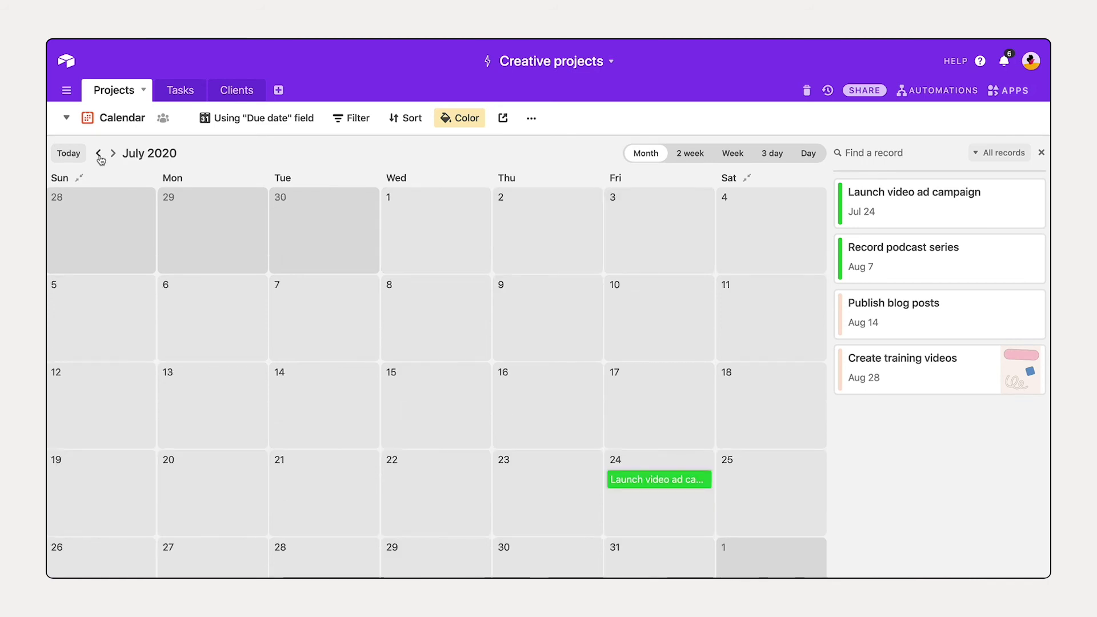
pyautogui.click(113, 153)
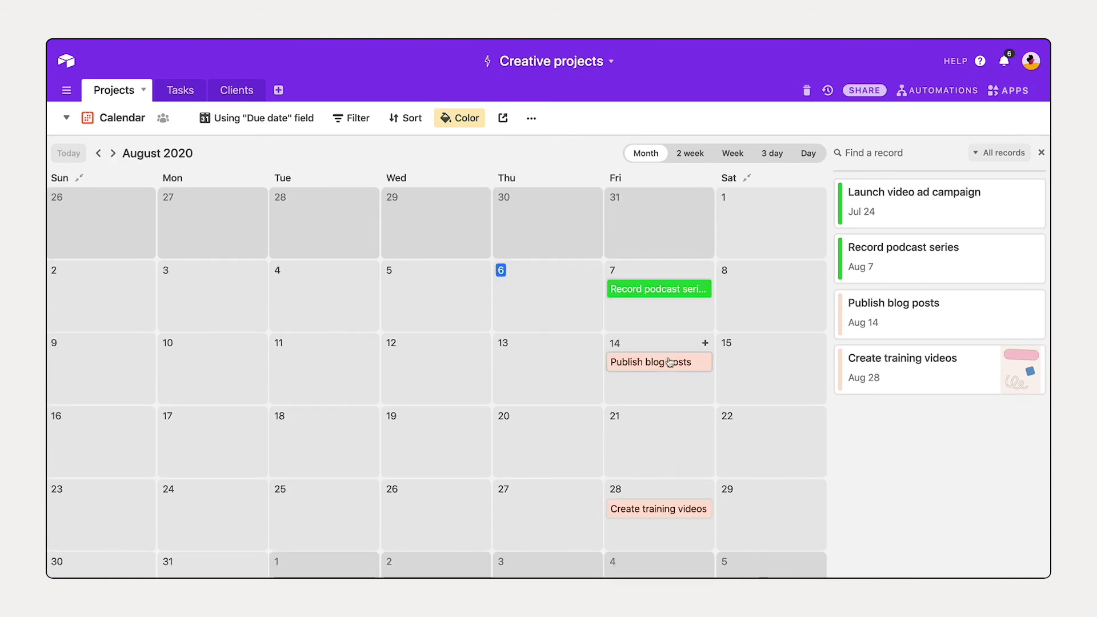
pyautogui.moveTo(665, 362)
pyautogui.mouseDown()
pyautogui.moveTo(669, 417)
pyautogui.moveTo(657, 382)
pyautogui.mouseUp()
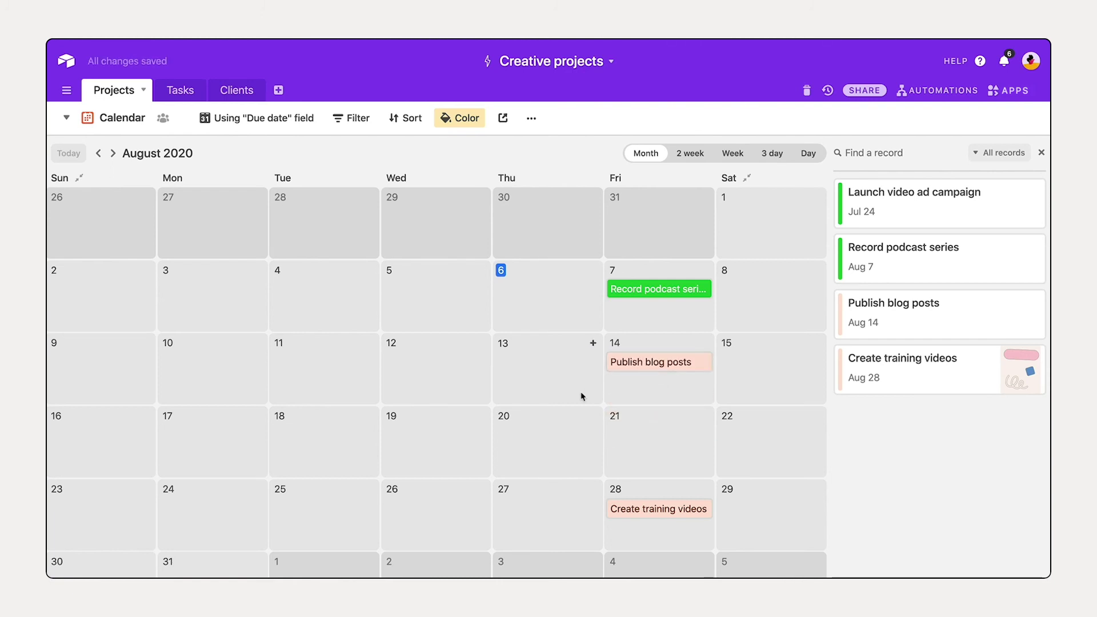
pyautogui.click(251, 119)
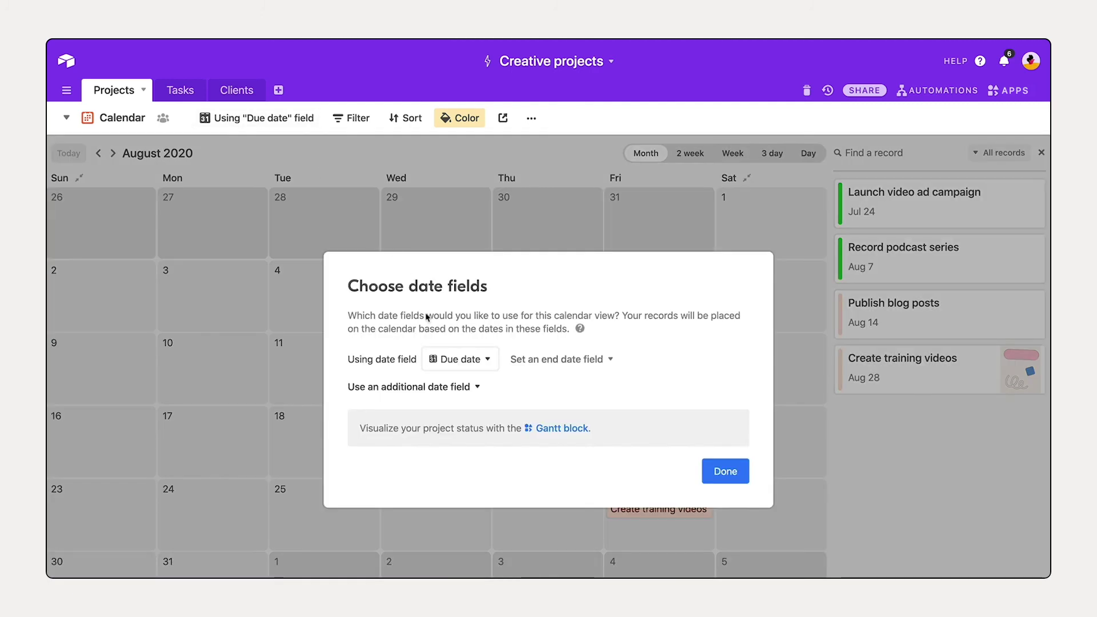
# Use Start date as the calendar date field and Due date as the range end
pyautogui.click(437, 358)
pyautogui.click(443, 407)
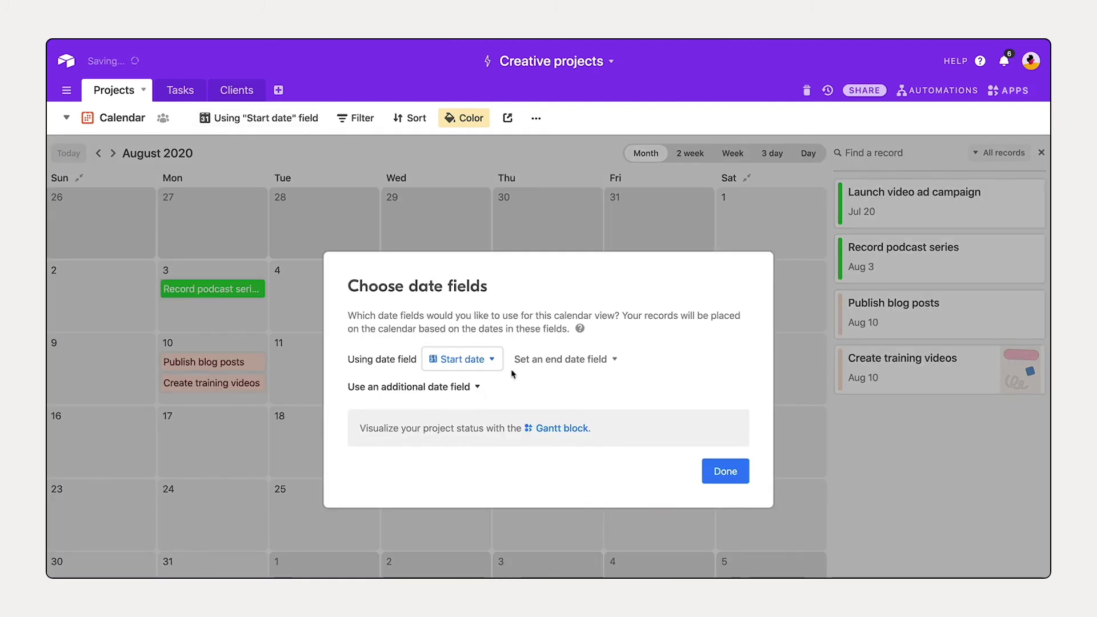
pyautogui.click(532, 362)
pyautogui.click(576, 407)
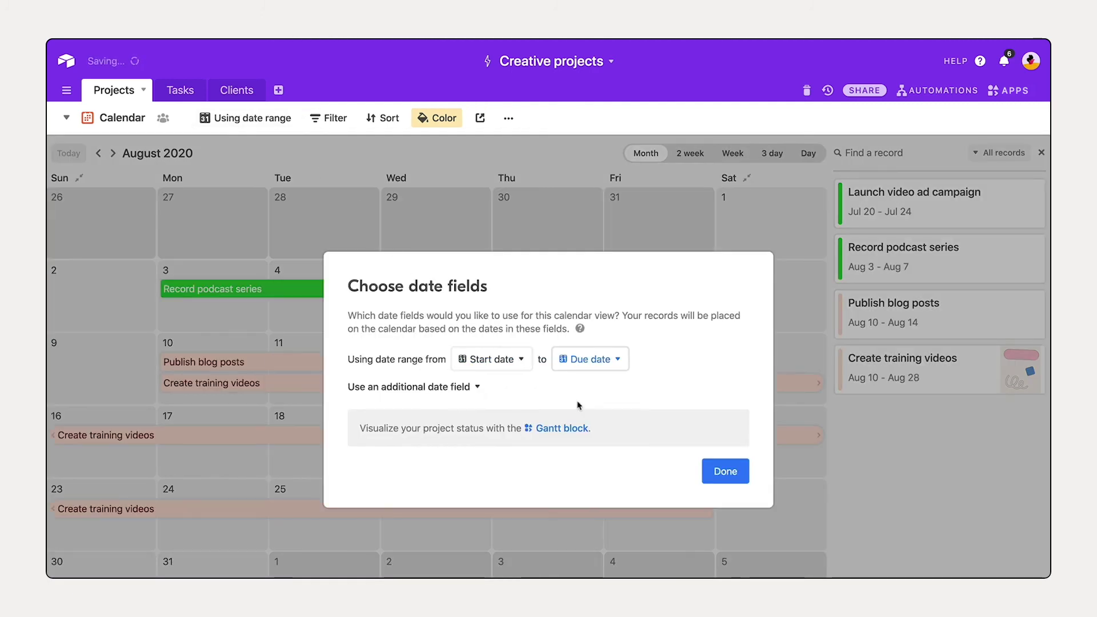
pyautogui.click(724, 471)
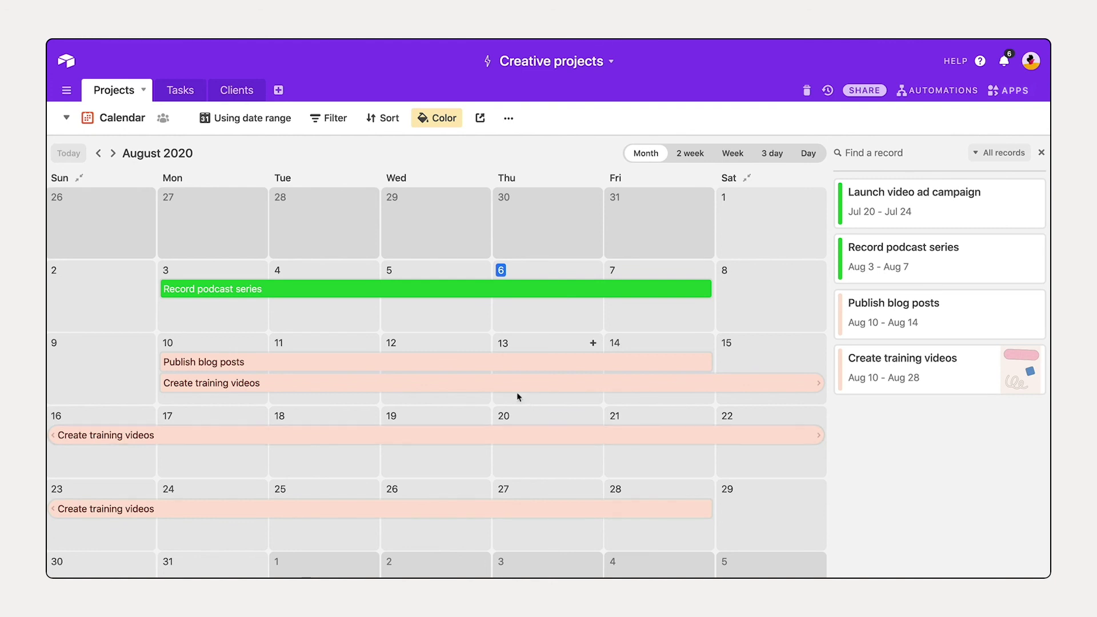
# Move the Create training videos bar to start Aug 17 and shorten it to end Aug 28
pyautogui.moveTo(505, 388); pyautogui.dragTo(502, 437)
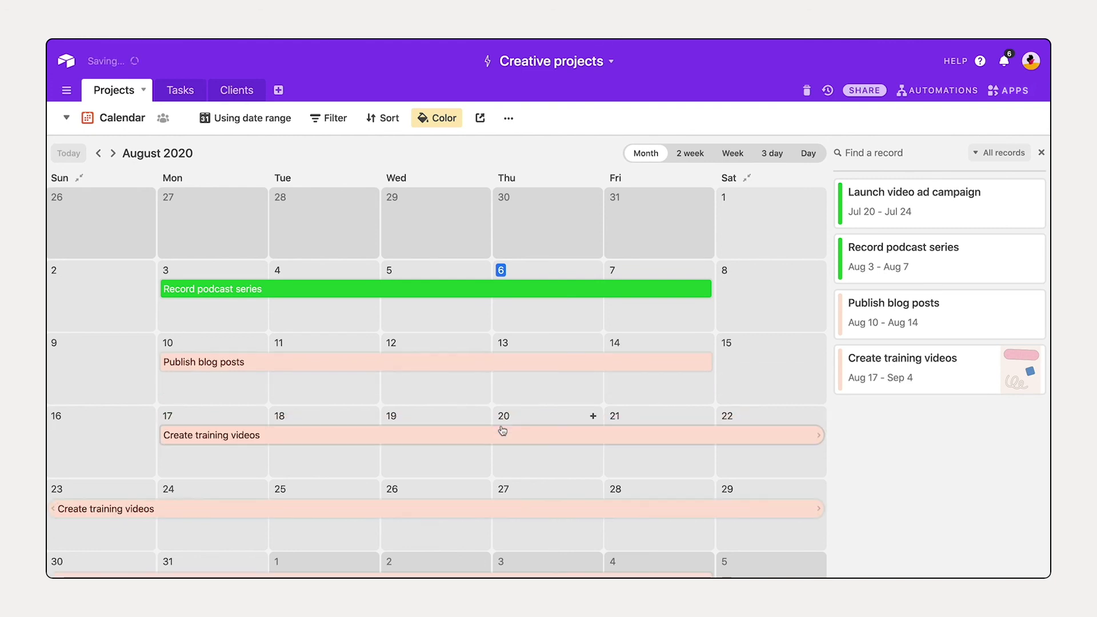
pyautogui.moveTo(708, 574); pyautogui.dragTo(685, 495)
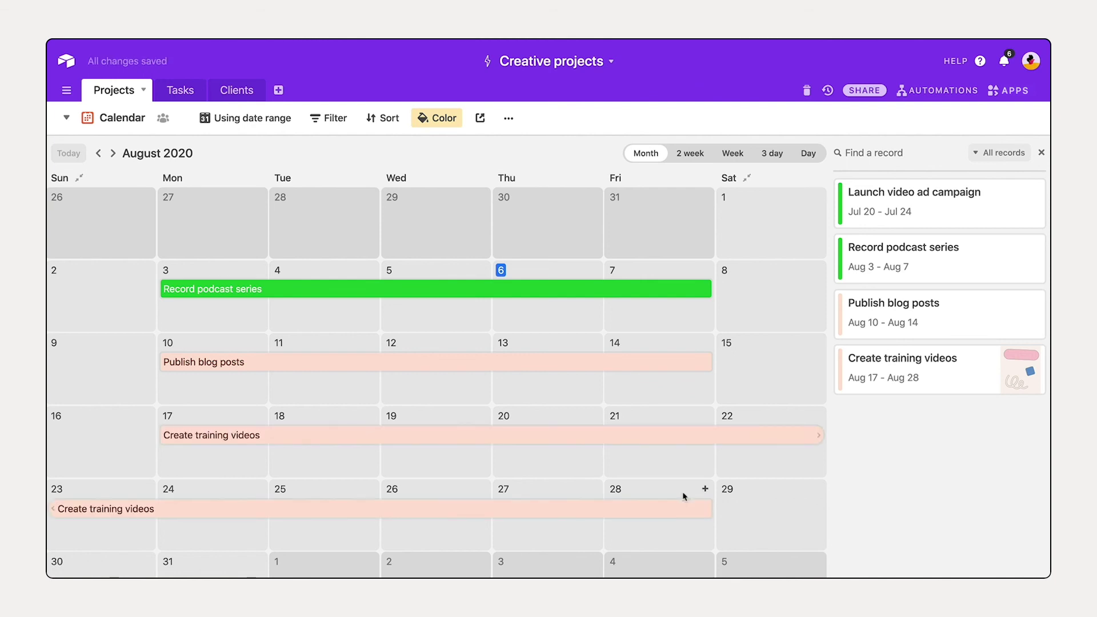